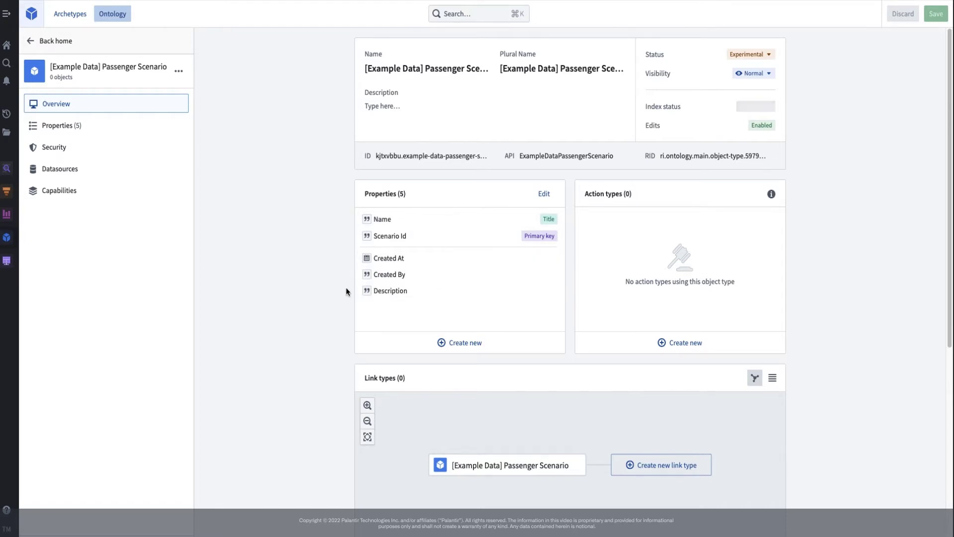
Step: Tag the Scenario Id property with type class scenarios:versioned-scenario-rid
{"action": "left_click", "coordinate": [127, 126]}
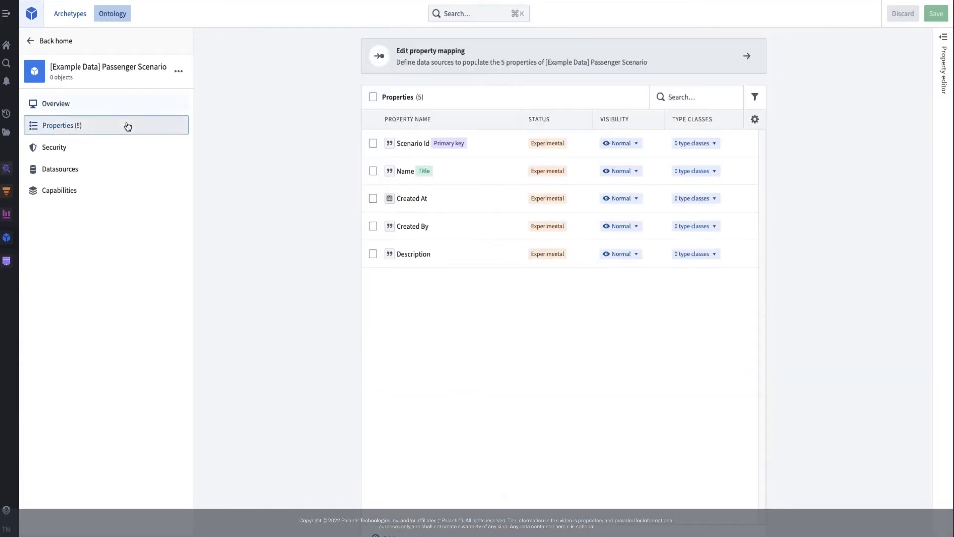
{"action": "left_click", "coordinate": [715, 145]}
{"action": "left_click", "coordinate": [577, 171]}
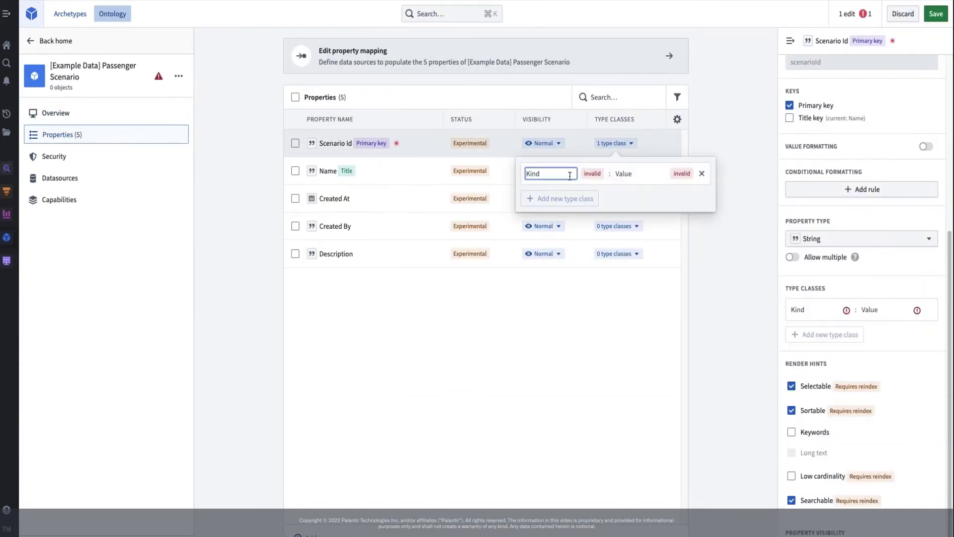
{"action": "type", "text": "scenarios"}
{"action": "key", "text": "Tab"}
{"action": "type", "text": "versioned-scenar"}
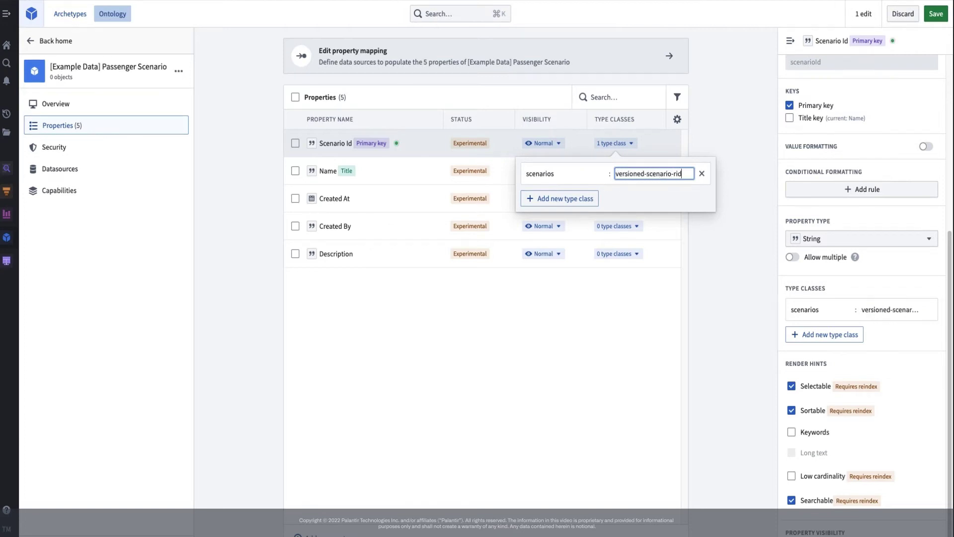
Step: Tag the Name property with type class scenarios:scenario-name
{"action": "left_click", "coordinate": [613, 170]}
{"action": "left_click", "coordinate": [560, 198]}
{"action": "type", "text": "s"}
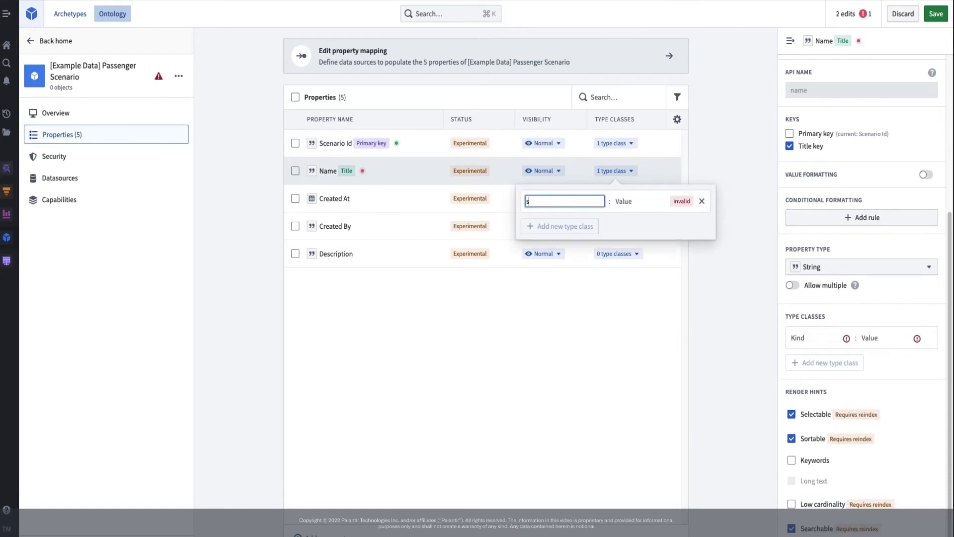
{"action": "type", "text": "cenarios"}
{"action": "key", "text": "Tab"}
{"action": "type", "text": "scena"}
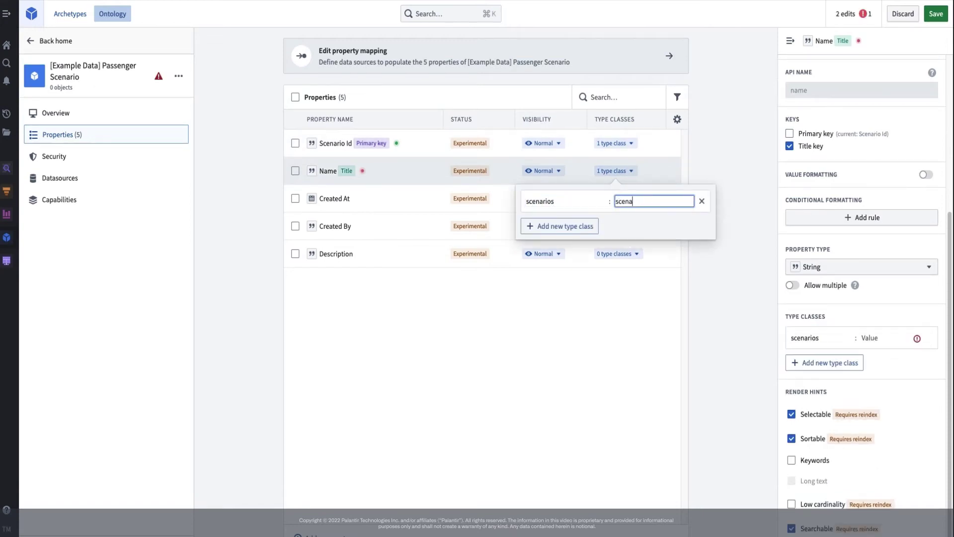
{"action": "type", "text": "rio-name"}
{"action": "key", "text": "Return"}
{"action": "left_click", "coordinate": [660, 287]}
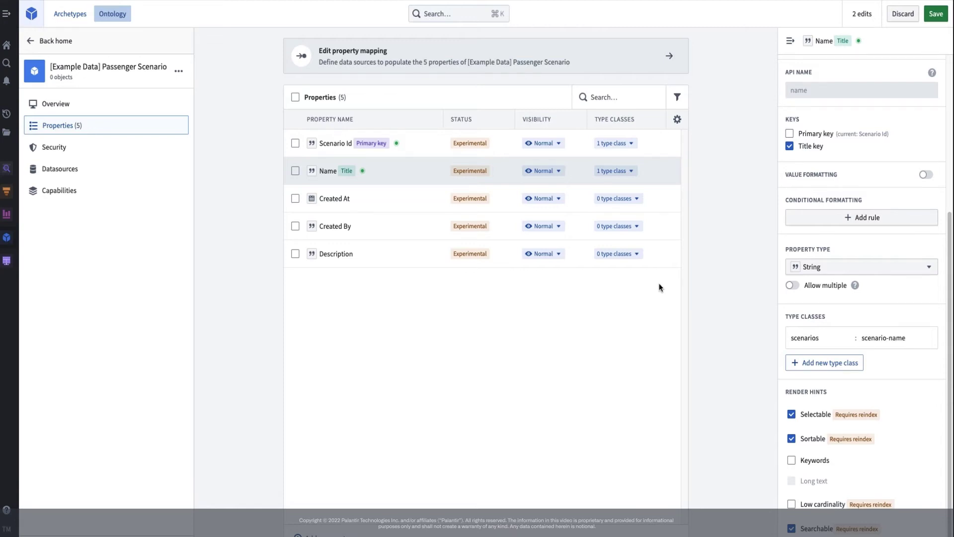
Step: Start an action type '[Example Data] Create Passenger Scenario' that adds a Passenger Scenario object
{"action": "left_click", "coordinate": [154, 109]}
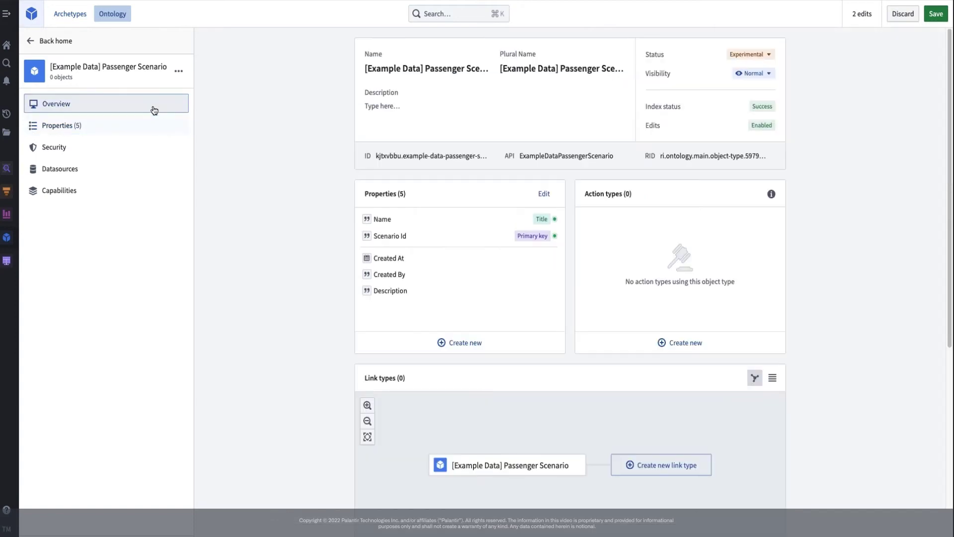
{"action": "left_click", "coordinate": [702, 340]}
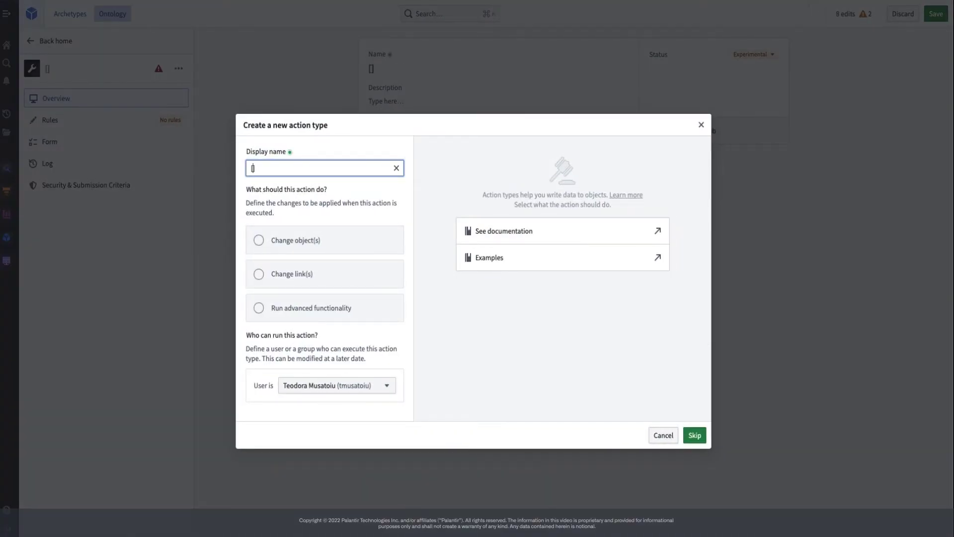
{"action": "type", "text": "[Example Data] Creat"}
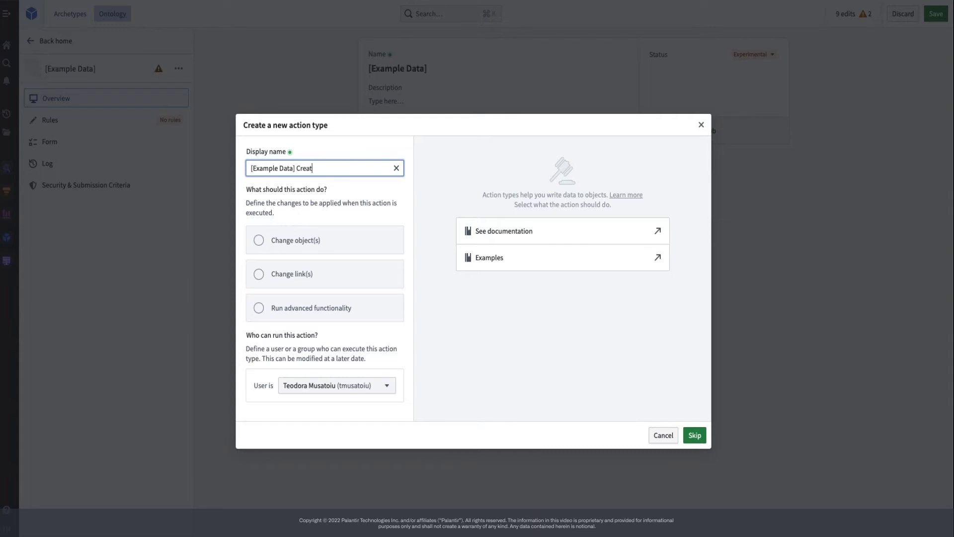
{"action": "type", "text": "e Passenger Scenario"}
{"action": "left_click", "coordinate": [284, 237]}
{"action": "left_click", "coordinate": [481, 192]}
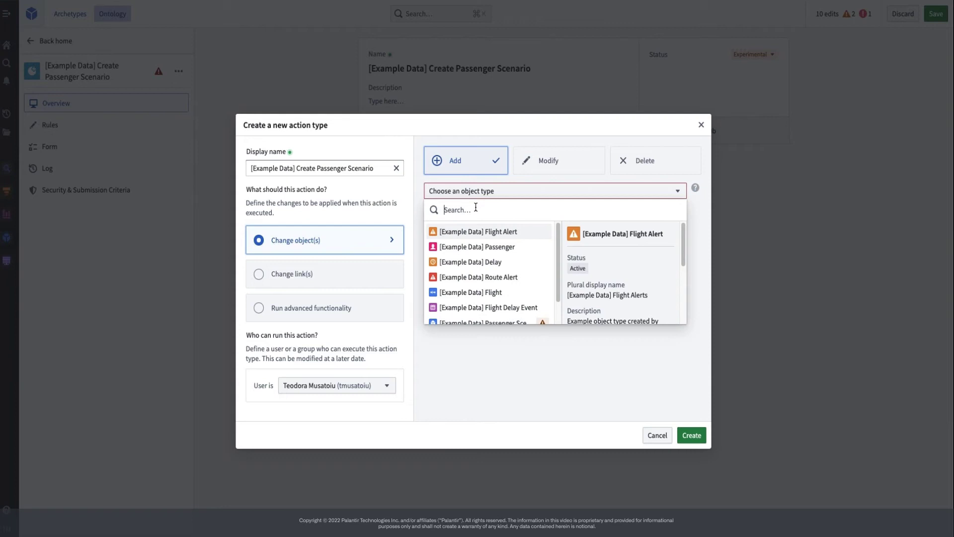
{"action": "type", "text": "scenario"}
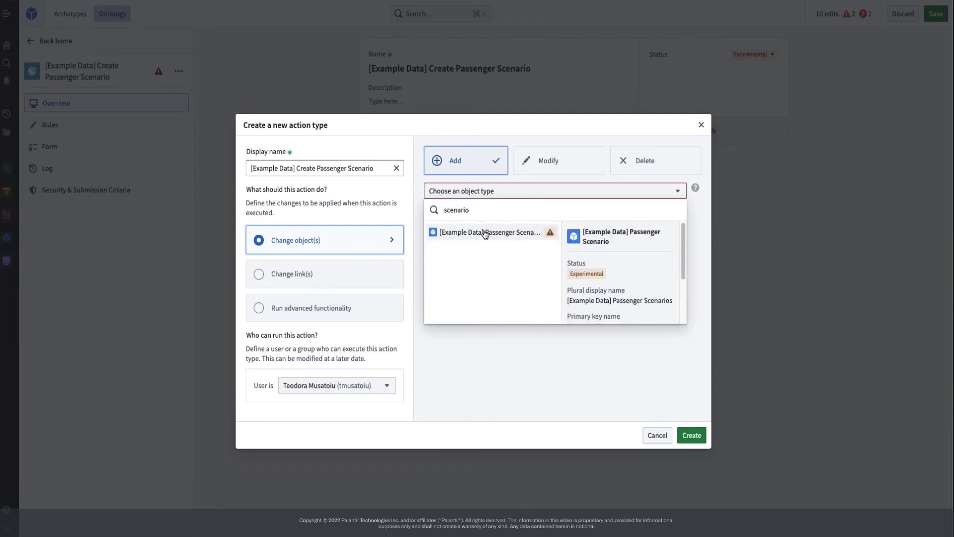
{"action": "left_click", "coordinate": [485, 234]}
Step: Map Created At, Created By, Description and Name, then create the action type
{"action": "left_click", "coordinate": [484, 262]}
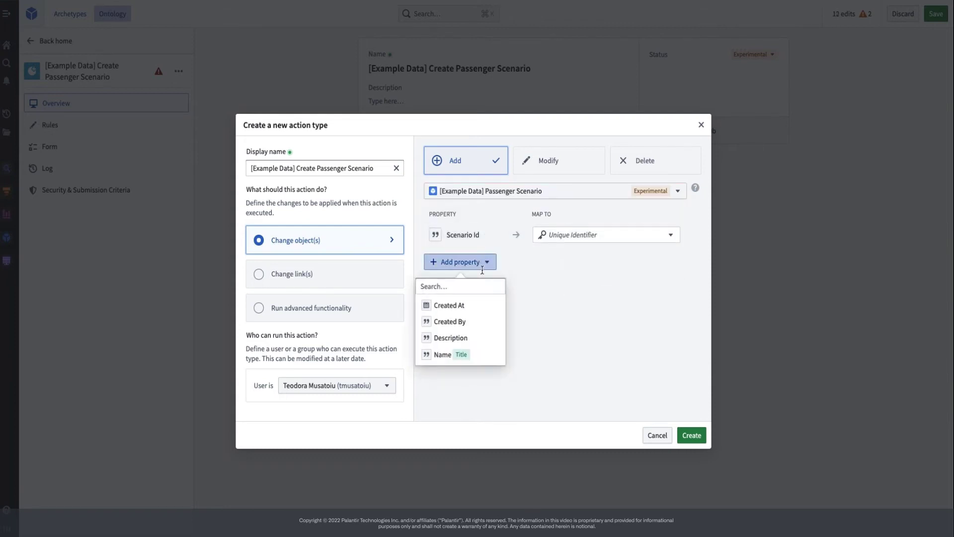
{"action": "left_click", "coordinate": [479, 307]}
{"action": "left_click", "coordinate": [476, 329]}
{"action": "left_click", "coordinate": [473, 349]}
{"action": "left_click", "coordinate": [473, 372]}
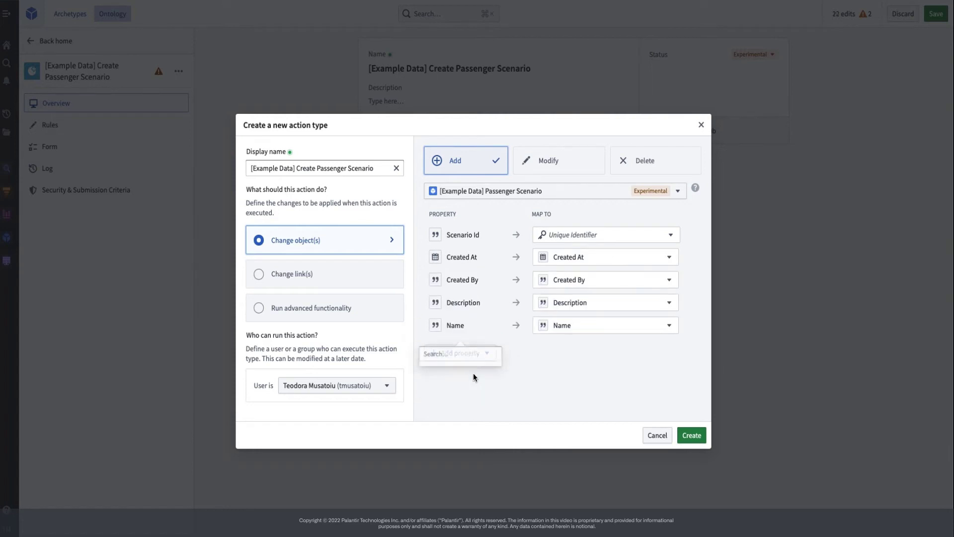
{"action": "left_click", "coordinate": [699, 436]}
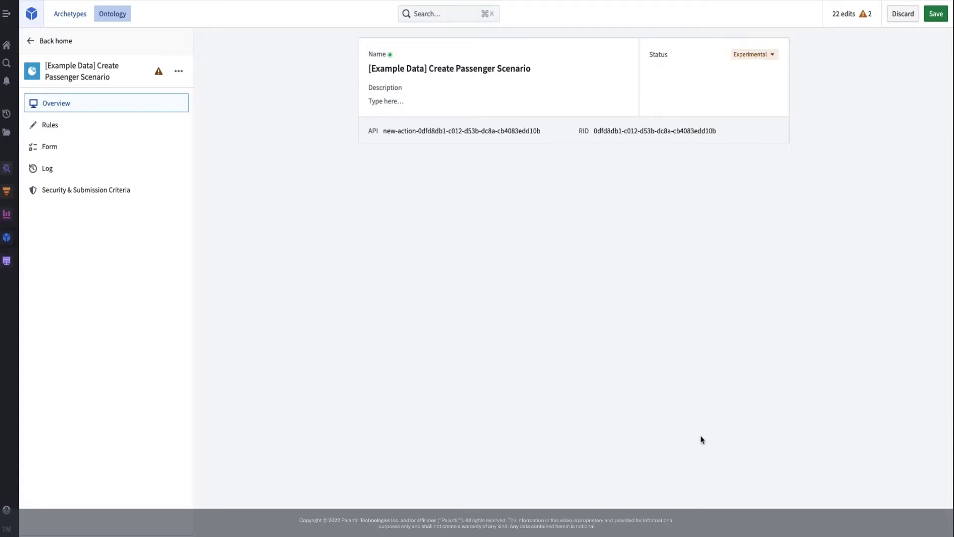
Step: Review the action's rules and the Name parameter's details and type classes
{"action": "left_click", "coordinate": [54, 130]}
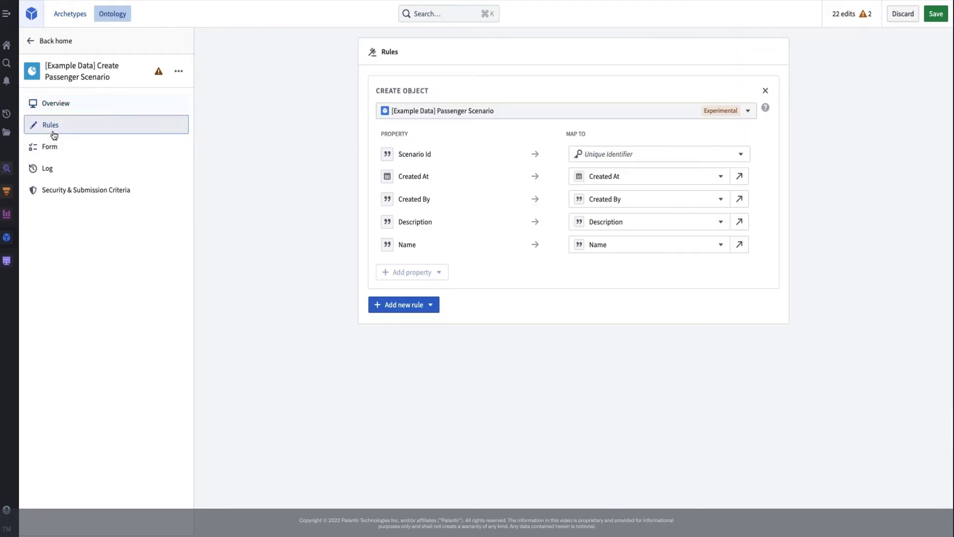
{"action": "left_click", "coordinate": [60, 149]}
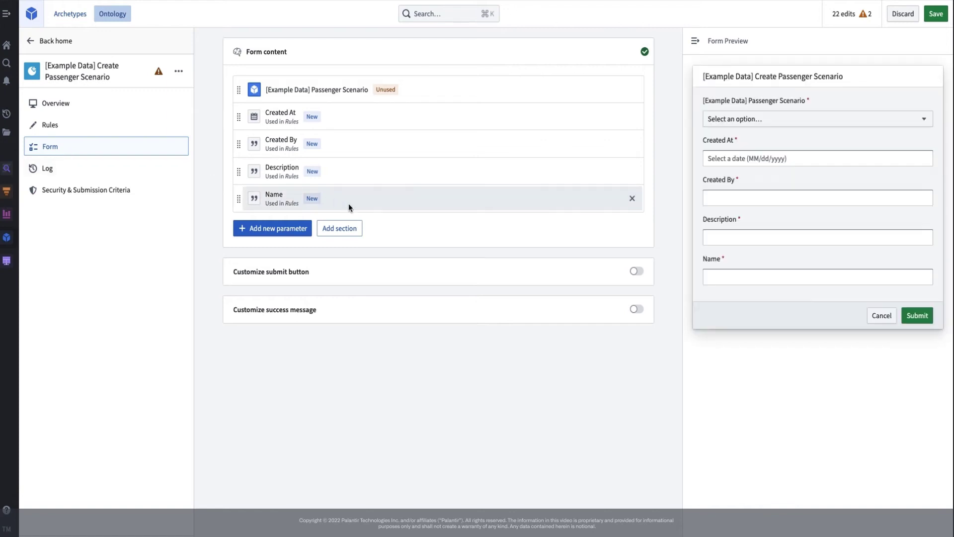
{"action": "left_click", "coordinate": [348, 201]}
{"action": "left_click", "coordinate": [349, 104]}
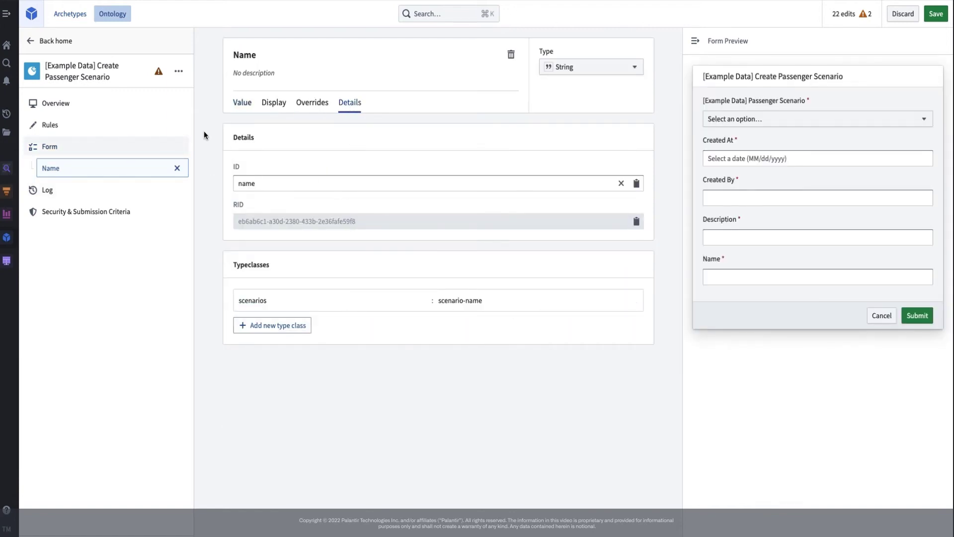
{"action": "left_click", "coordinate": [165, 131]}
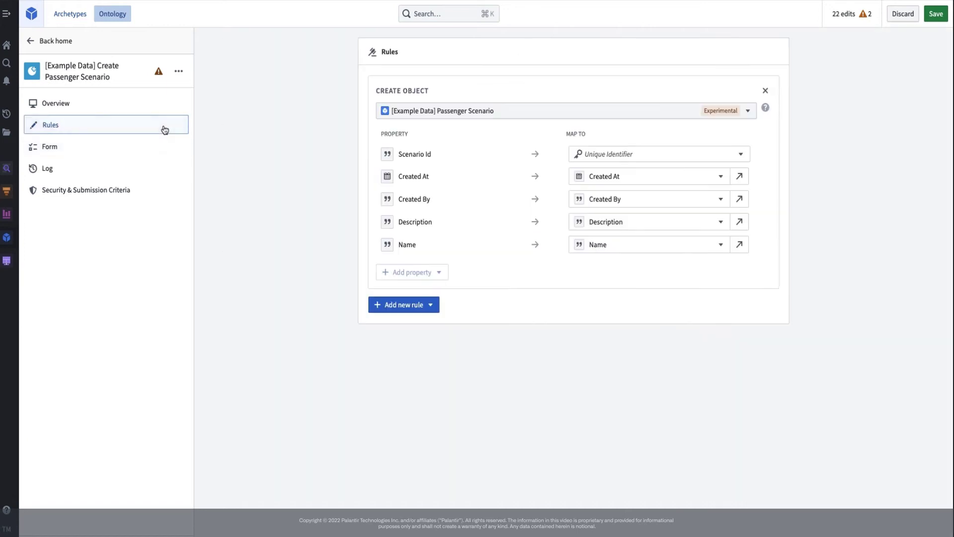
{"action": "left_click", "coordinate": [72, 149]}
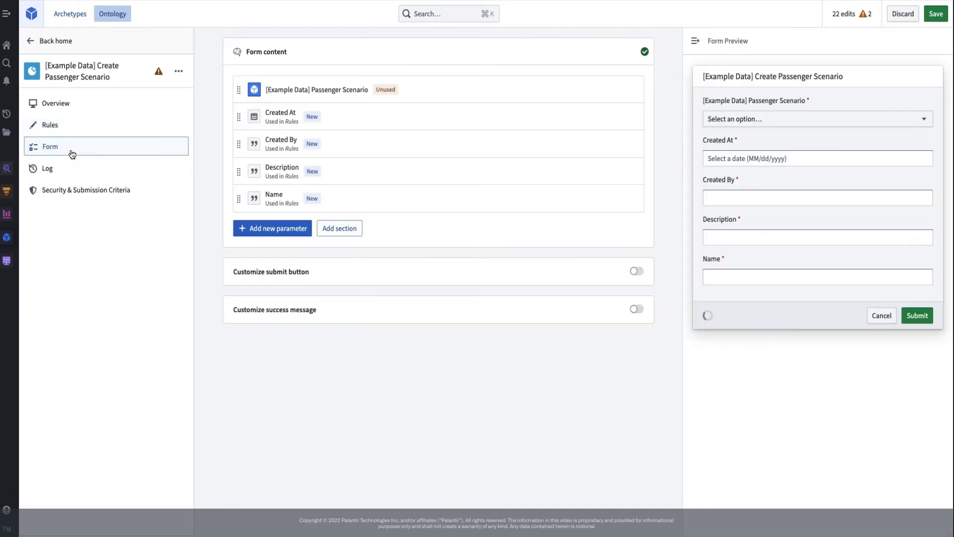
Step: Add a form parameter 'Scenario ID' with type class scenarios:versioned-scenario-id
{"action": "left_click", "coordinate": [245, 228]}
{"action": "left_click", "coordinate": [293, 54]}
{"action": "type", "text": "Scenario ID"}
{"action": "left_click", "coordinate": [349, 102]}
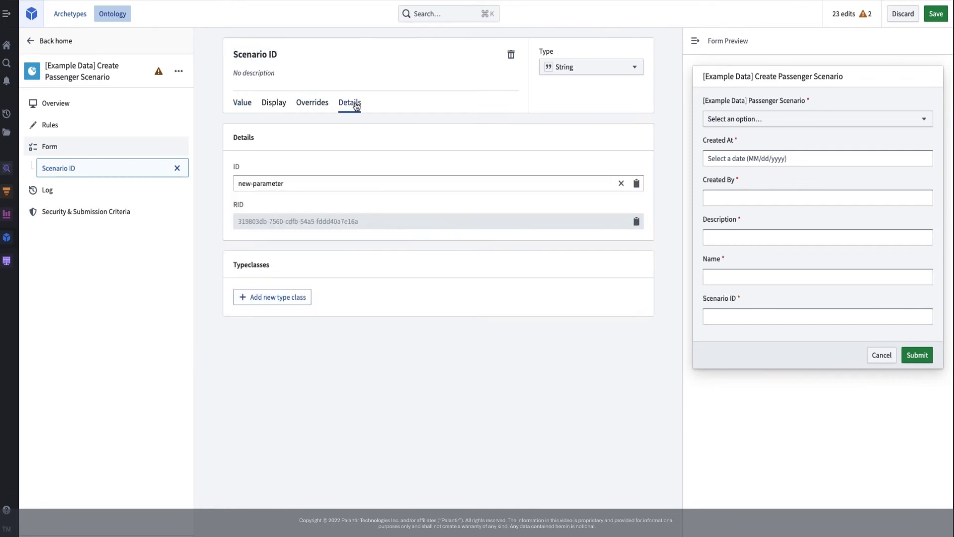
{"action": "left_click", "coordinate": [277, 297]}
{"action": "type", "text": "scenarios"}
{"action": "left_click", "coordinate": [532, 301]}
{"action": "type", "text": "versioned-scena"}
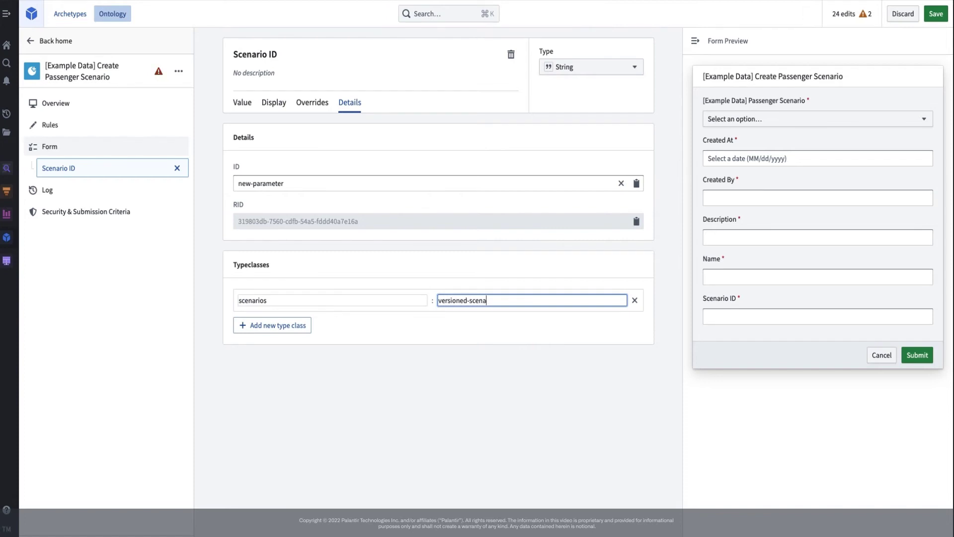
{"action": "type", "text": "rio-id"}
Step: Map Scenario Id to the Scenario ID parameter and remove the unused Passenger Scenario form entry
{"action": "left_click", "coordinate": [100, 125]}
{"action": "left_click", "coordinate": [666, 155]}
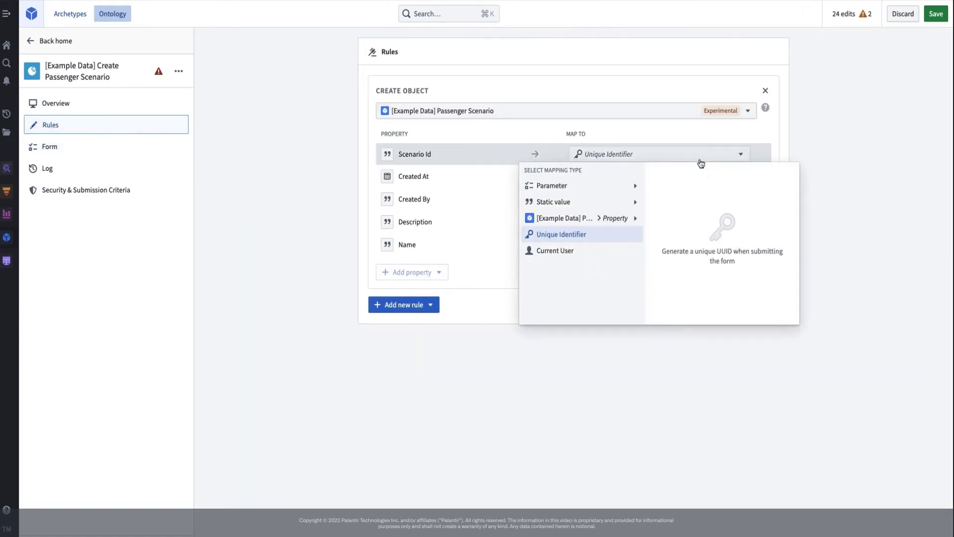
{"action": "mouse_move", "coordinate": [601, 187]}
{"action": "left_click", "coordinate": [687, 239]}
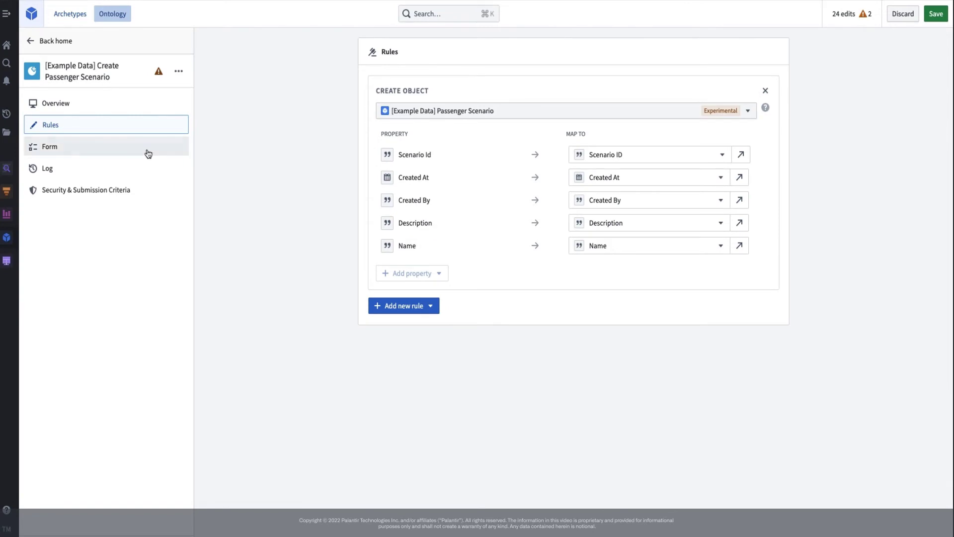
{"action": "left_click", "coordinate": [147, 149]}
{"action": "left_click", "coordinate": [641, 90]}
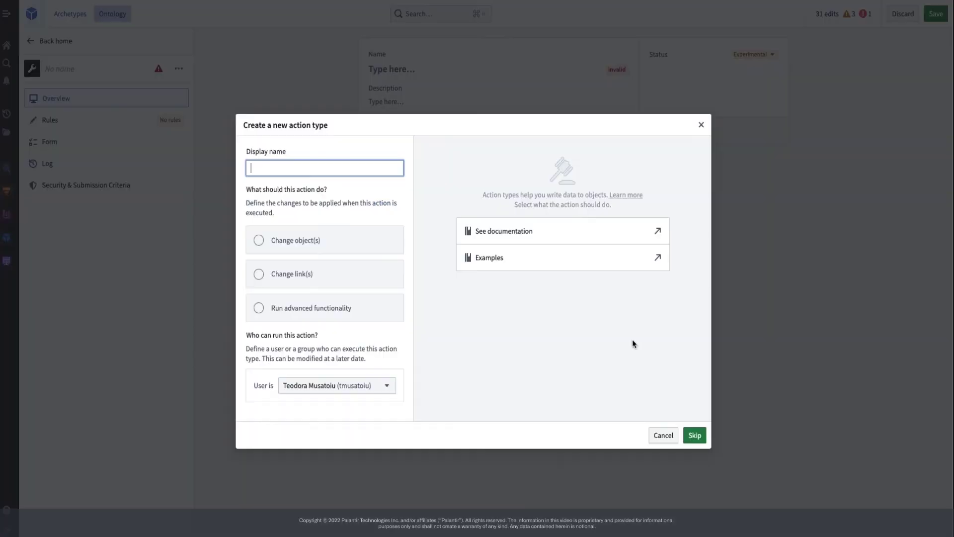
Step: Define '[Example Data] Update Passenger Scenario' to modify a Passenger Scenario's Name and Description
{"action": "type", "text": "[Example Data] Update Passenger"}
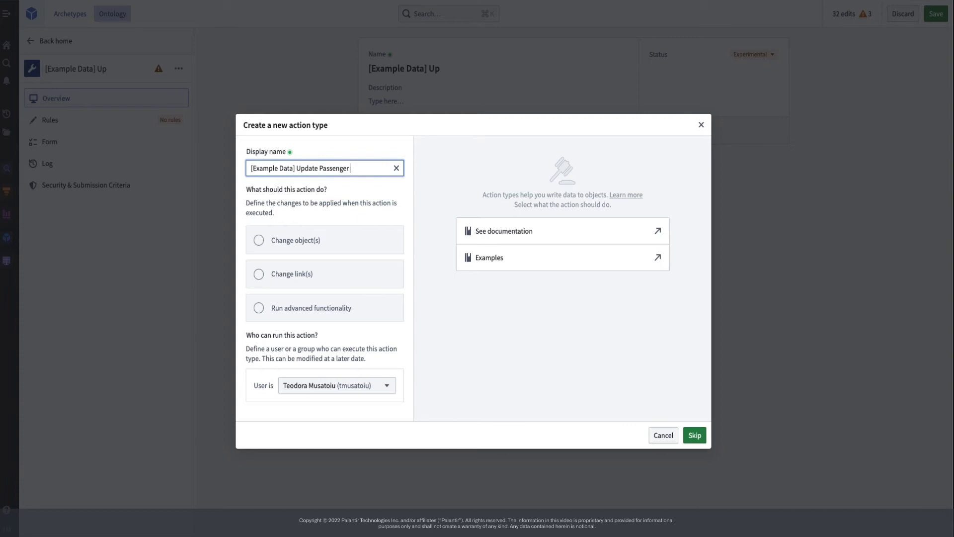
{"action": "type", "text": " Scenario"}
{"action": "left_click", "coordinate": [281, 240]}
{"action": "left_click", "coordinate": [552, 160]}
{"action": "left_click", "coordinate": [512, 191]}
{"action": "type", "text": "scenar"}
{"action": "left_click", "coordinate": [507, 231]}
{"action": "left_click", "coordinate": [486, 229]}
{"action": "left_click", "coordinate": [464, 322]}
{"action": "left_click", "coordinate": [465, 339]}
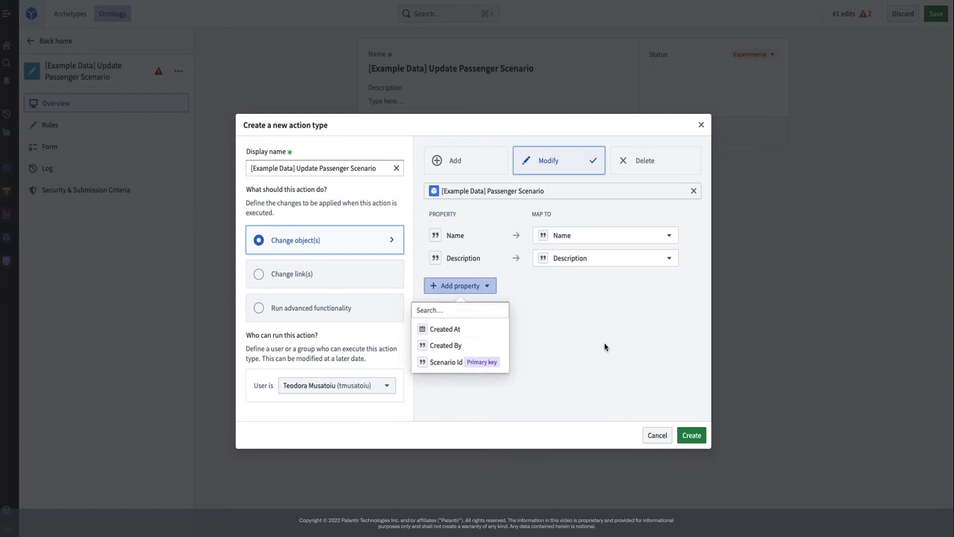
Step: Finish creating the update action with Description mapped and check the Name parameter's details
{"action": "left_click", "coordinate": [661, 387]}
{"action": "left_click", "coordinate": [690, 435]}
{"action": "left_click", "coordinate": [130, 147]}
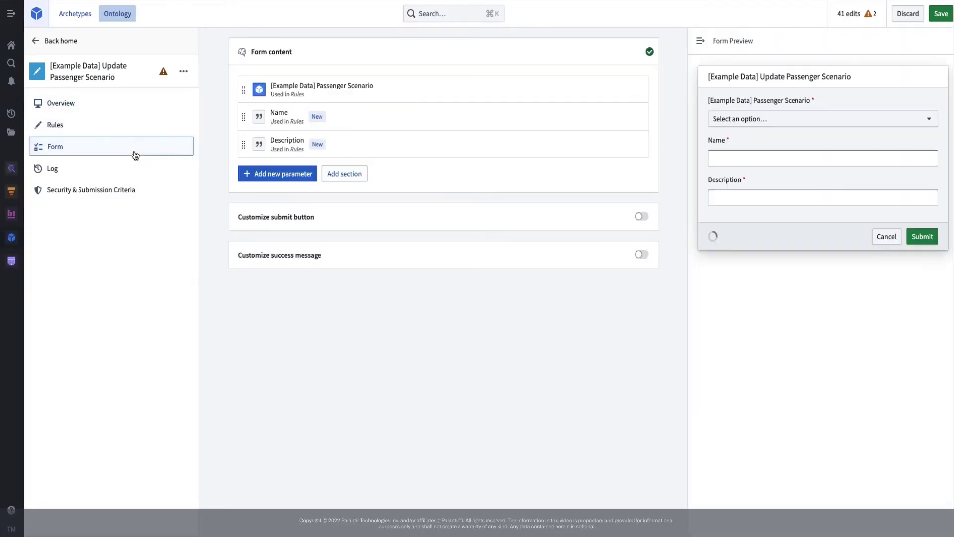
{"action": "left_click", "coordinate": [377, 121]}
{"action": "left_click", "coordinate": [353, 103]}
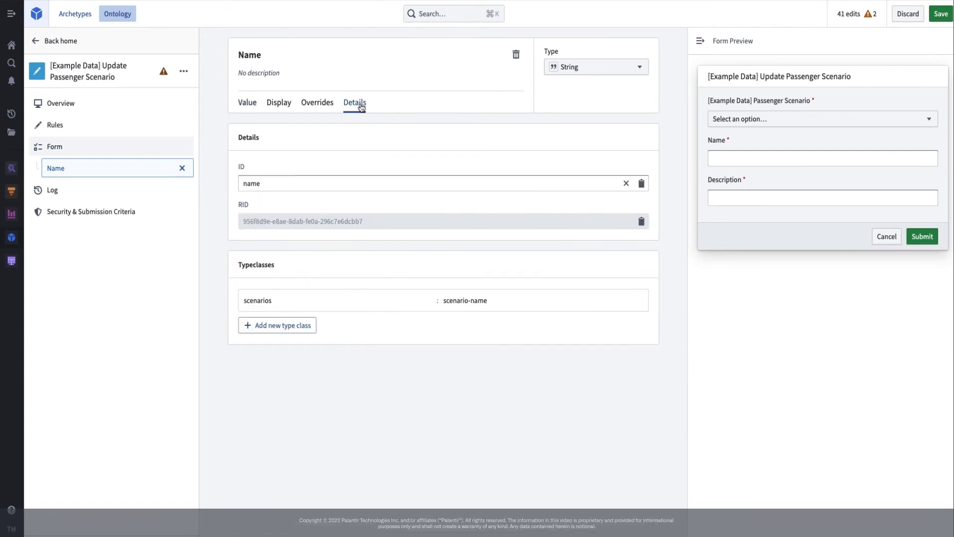
{"action": "left_click", "coordinate": [150, 149]}
Step: Give the Passenger Scenario parameter type class scenarios:scenario-object-locator
{"action": "left_click", "coordinate": [322, 88]}
{"action": "left_click", "coordinate": [352, 101]}
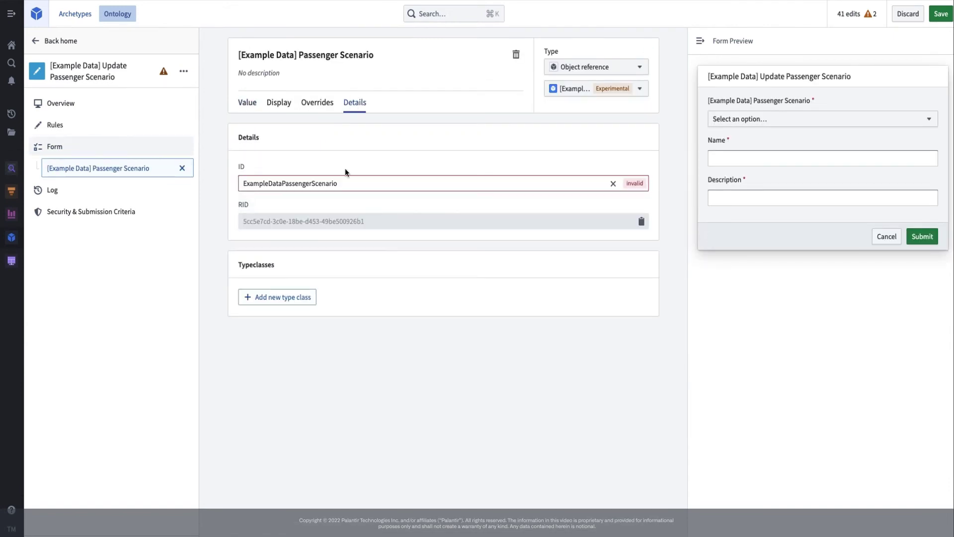
{"action": "left_click", "coordinate": [277, 297]}
{"action": "type", "text": "scenarios"}
{"action": "key", "text": "Tab"}
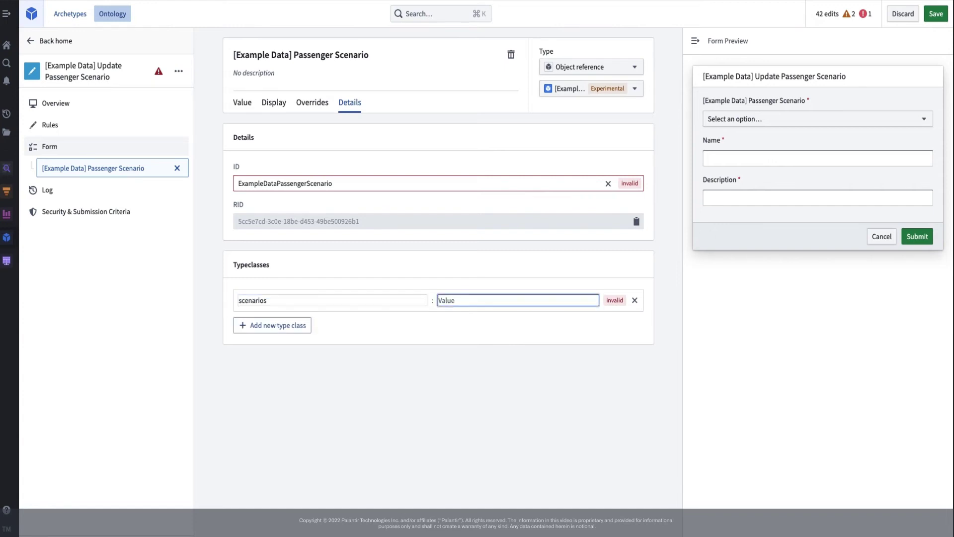
{"action": "type", "text": "scenario-ob"}
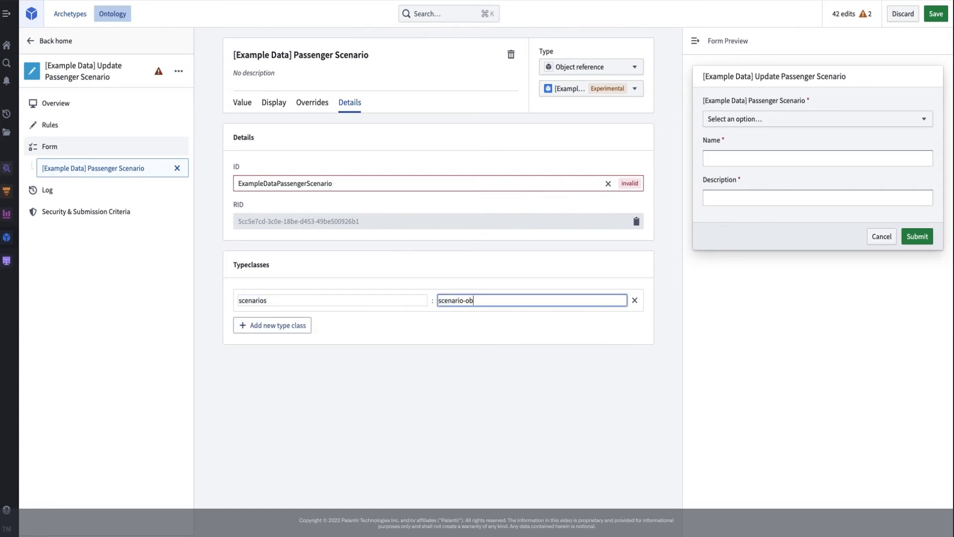
{"action": "type", "text": "ject-locator"}
{"action": "left_click", "coordinate": [386, 184]}
Step: Review and save all 42 pending ontology edits
{"action": "left_click", "coordinate": [939, 20]}
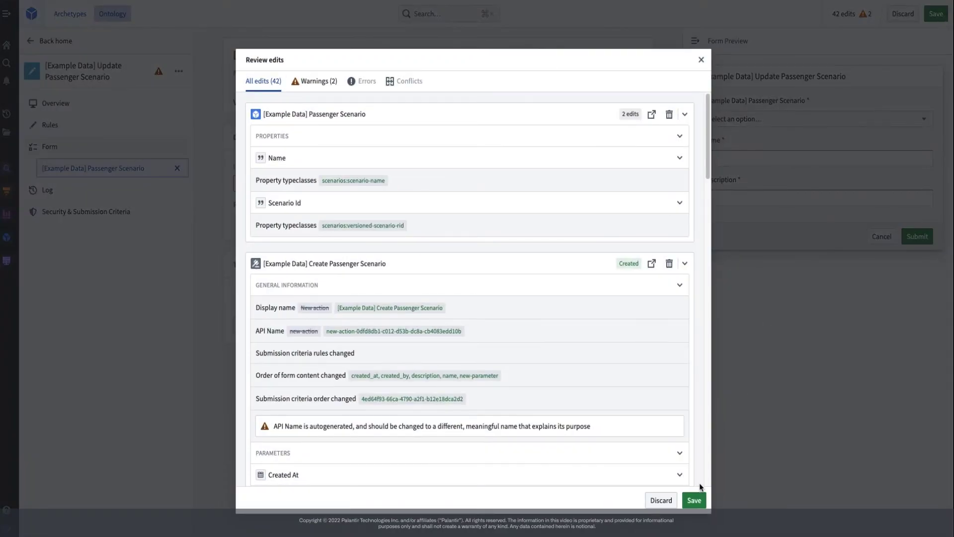
{"action": "left_click", "coordinate": [698, 497]}
{"action": "left_click", "coordinate": [578, 306]}
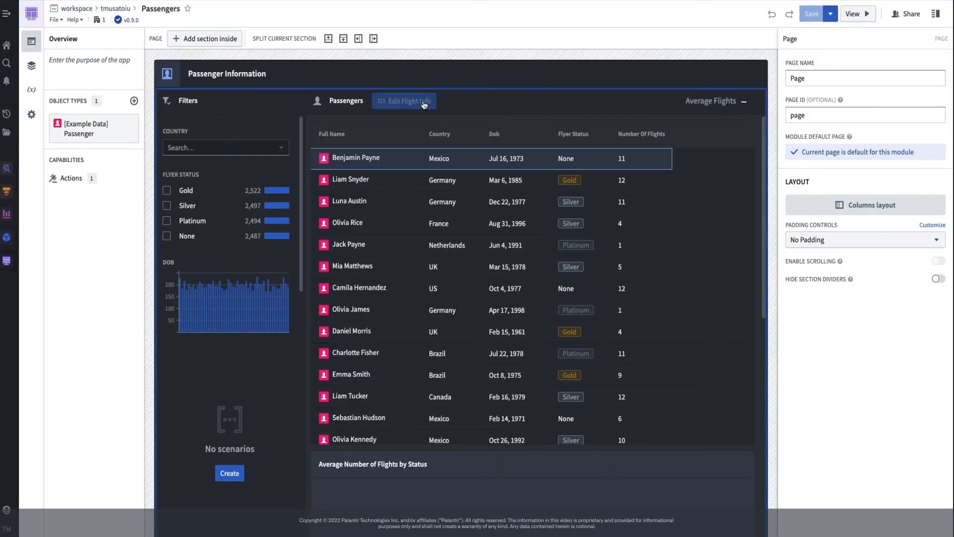
Step: Add a second button 'Save Scenario' with SUCCESS intent to the flight info button group
{"action": "left_click", "coordinate": [424, 103]}
{"action": "left_click", "coordinate": [857, 236]}
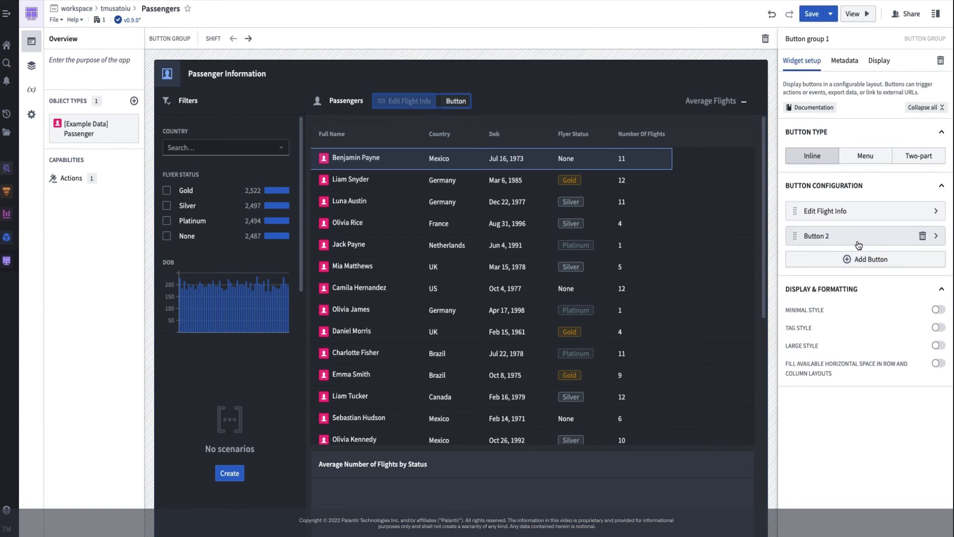
{"action": "double_click", "coordinate": [801, 95]}
{"action": "type", "text": "Save Scenario"}
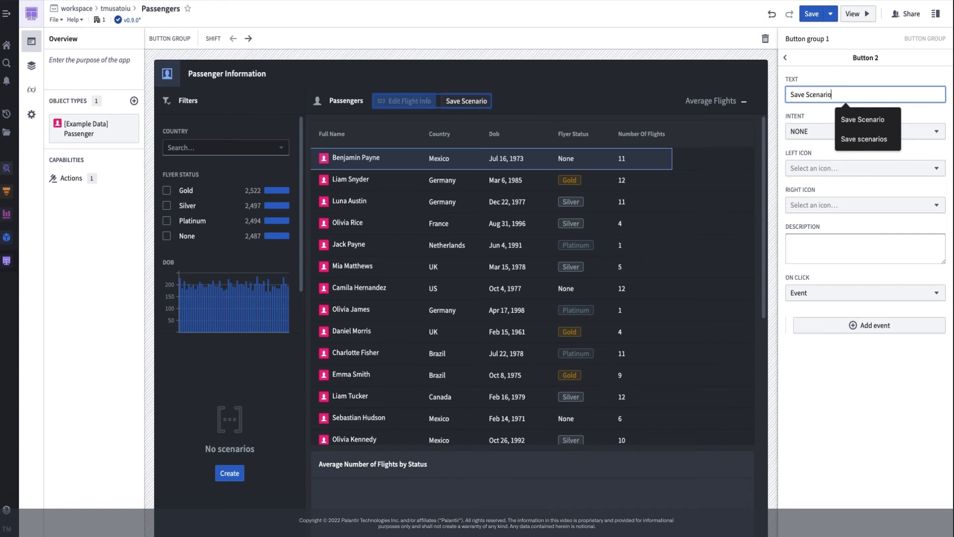
{"action": "left_click", "coordinate": [805, 131]}
{"action": "left_click", "coordinate": [808, 207]}
Step: Make the button's On Click a Scenario event that saves the active scenario
{"action": "left_click", "coordinate": [821, 290]}
{"action": "left_click", "coordinate": [799, 385]}
{"action": "left_click", "coordinate": [827, 338]}
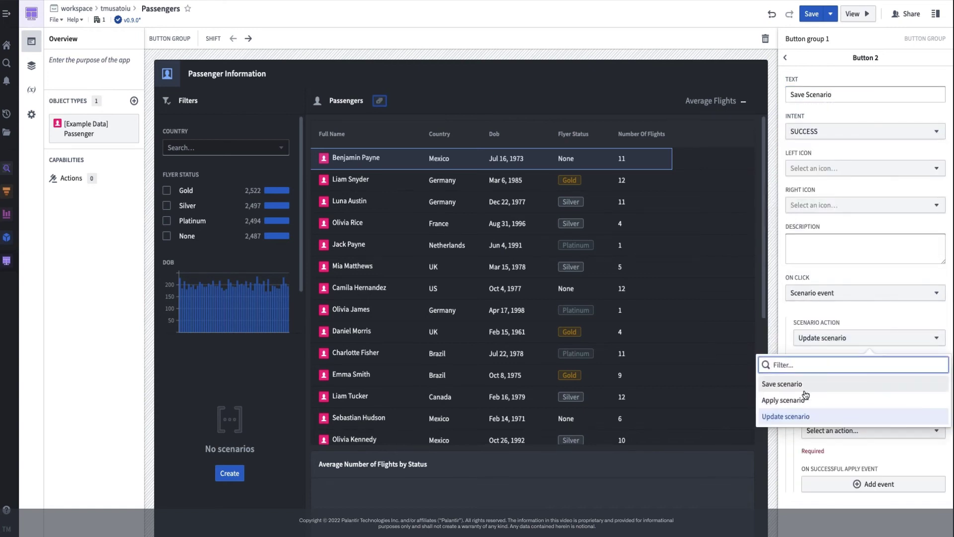
{"action": "left_click", "coordinate": [804, 386]}
{"action": "left_click", "coordinate": [845, 380]}
{"action": "left_click", "coordinate": [855, 467]}
{"action": "left_click", "coordinate": [861, 437]}
Step: Use Passenger Scenario with the Create and Update Passenger Scenario actions
{"action": "type", "text": "pass"}
{"action": "left_click", "coordinate": [872, 486]}
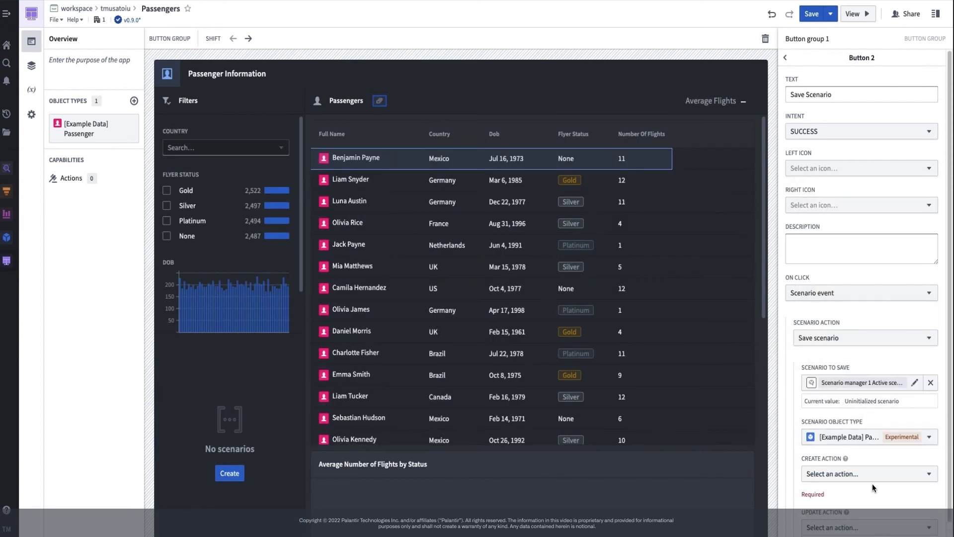
{"action": "left_click", "coordinate": [867, 479]}
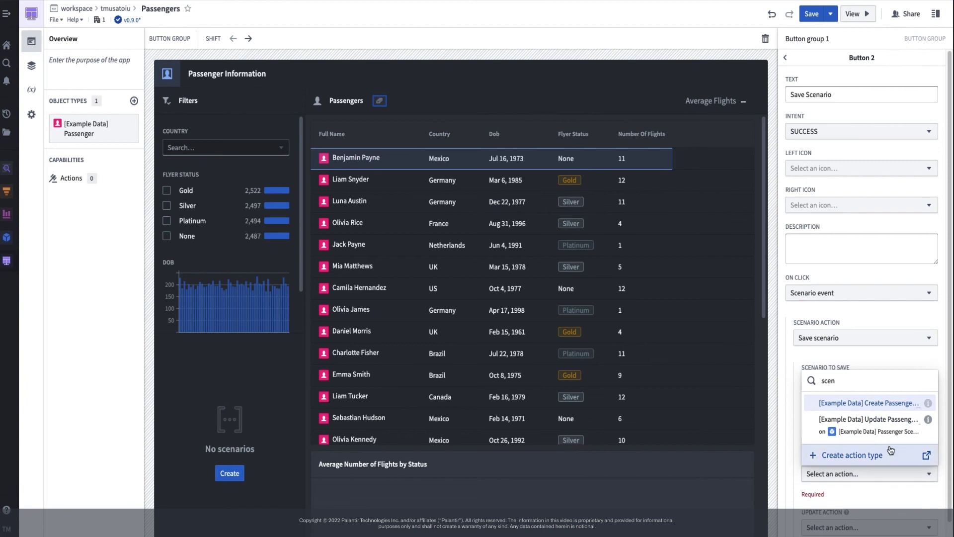
{"action": "left_click", "coordinate": [902, 405]}
{"action": "scroll", "coordinate": [868, 477], "scroll_direction": "down", "scroll_amount": 3}
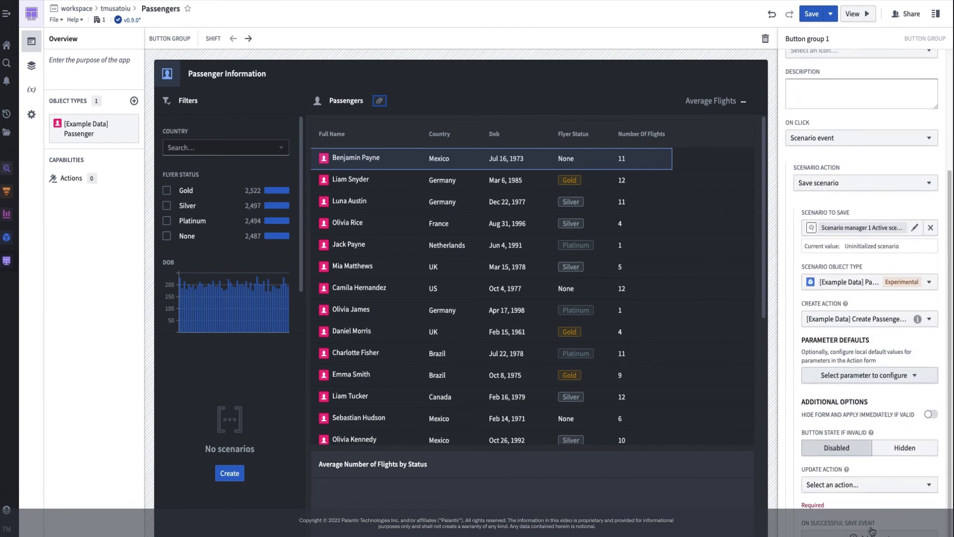
{"action": "left_click", "coordinate": [866, 486]}
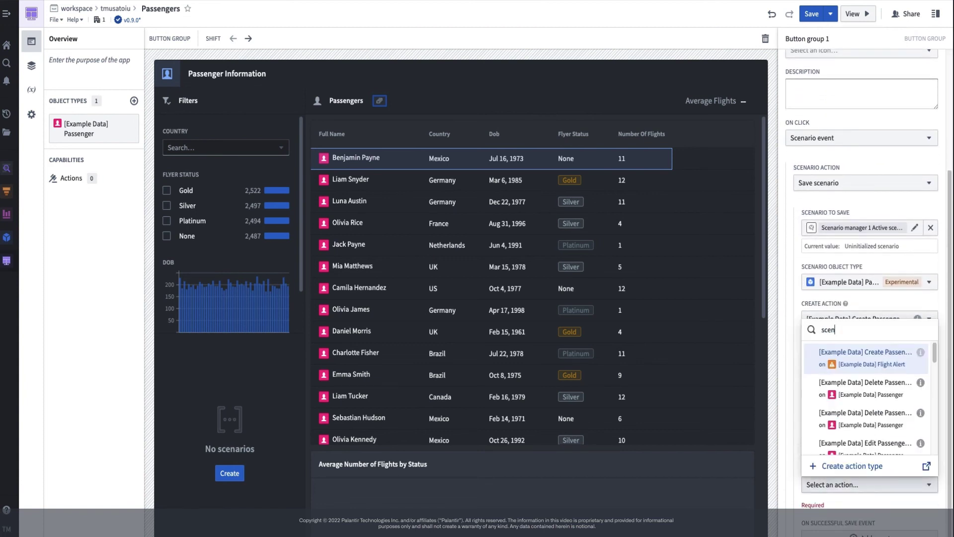
{"action": "left_click", "coordinate": [896, 436]}
{"action": "scroll", "coordinate": [900, 428], "scroll_direction": "down", "scroll_amount": 3}
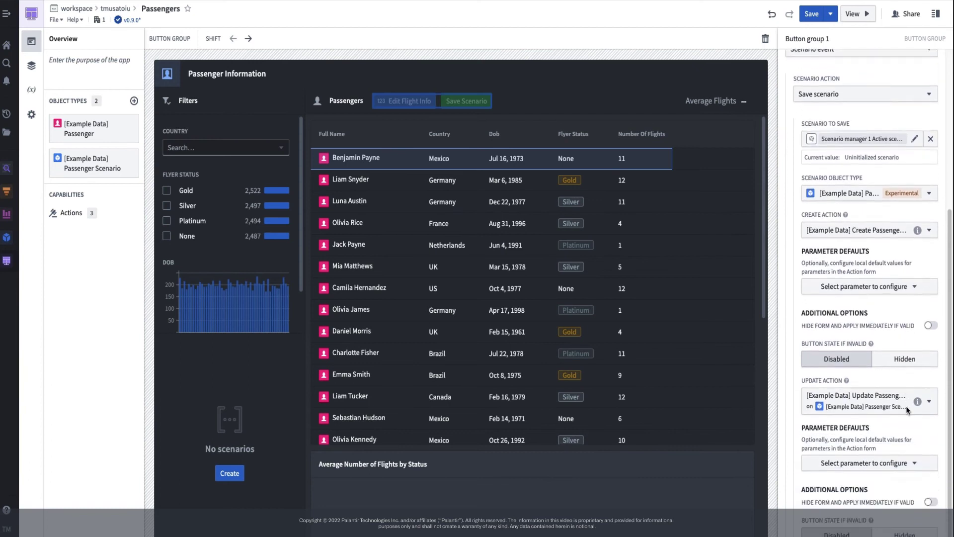
Step: Default Created At to the current timestamp and Created By to the current user
{"action": "left_click", "coordinate": [915, 252]}
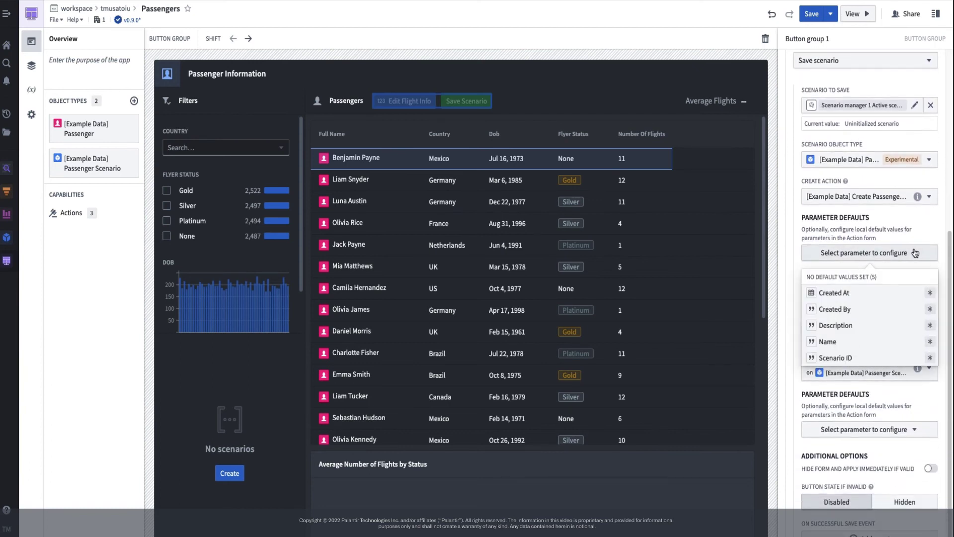
{"action": "left_click", "coordinate": [845, 292]}
{"action": "left_click", "coordinate": [860, 311]}
{"action": "left_click", "coordinate": [865, 282]}
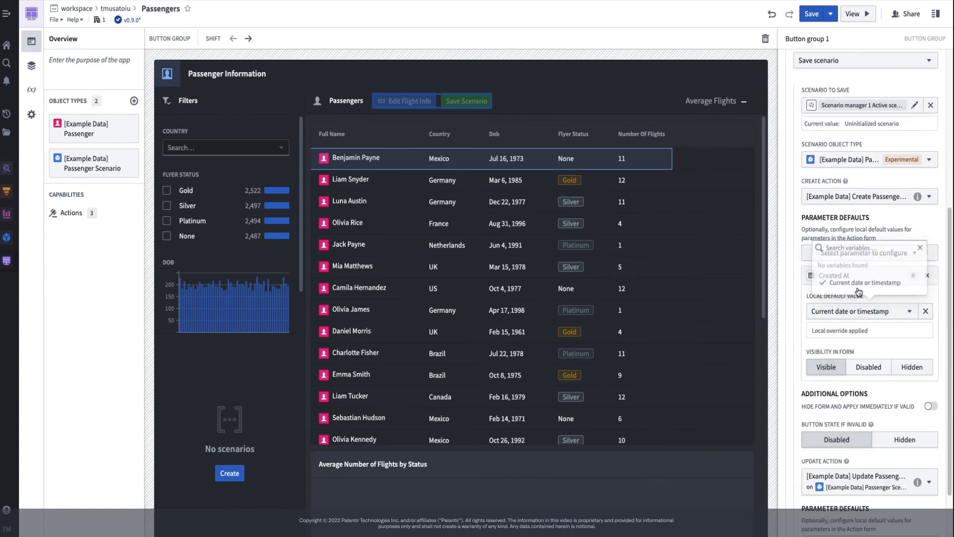
{"action": "left_click", "coordinate": [865, 252]}
{"action": "left_click", "coordinate": [852, 297]}
{"action": "left_click", "coordinate": [850, 430]}
{"action": "left_click", "coordinate": [843, 401]}
Step: Disable the Name parameter in the form and check the update action's parameters
{"action": "left_click", "coordinate": [853, 253]}
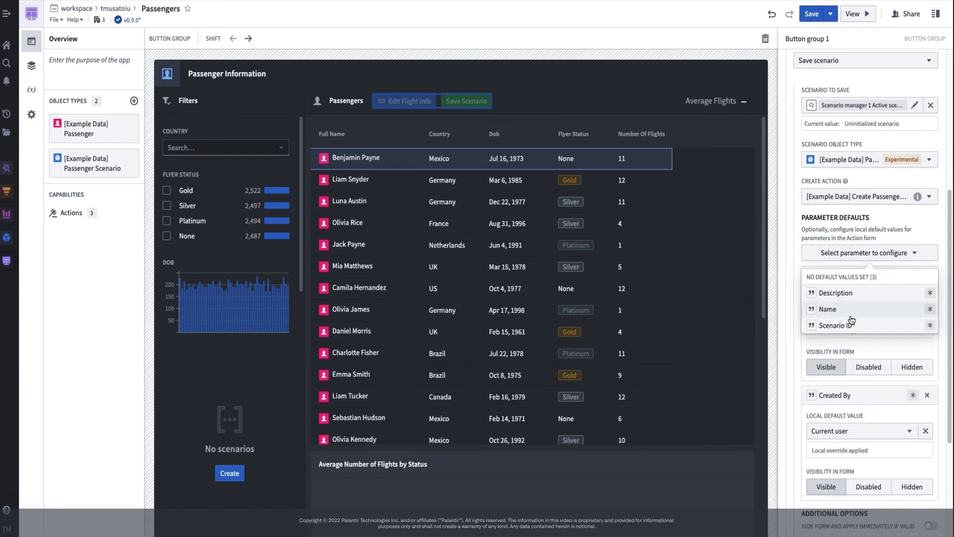
{"action": "left_click", "coordinate": [850, 309]}
{"action": "left_click", "coordinate": [865, 253]}
{"action": "left_click", "coordinate": [845, 309]}
{"action": "scroll", "coordinate": [863, 267], "scroll_direction": "down", "scroll_amount": 5}
{"action": "left_click", "coordinate": [869, 309]}
{"action": "scroll", "coordinate": [868, 388], "scroll_direction": "down", "scroll_amount": 2}
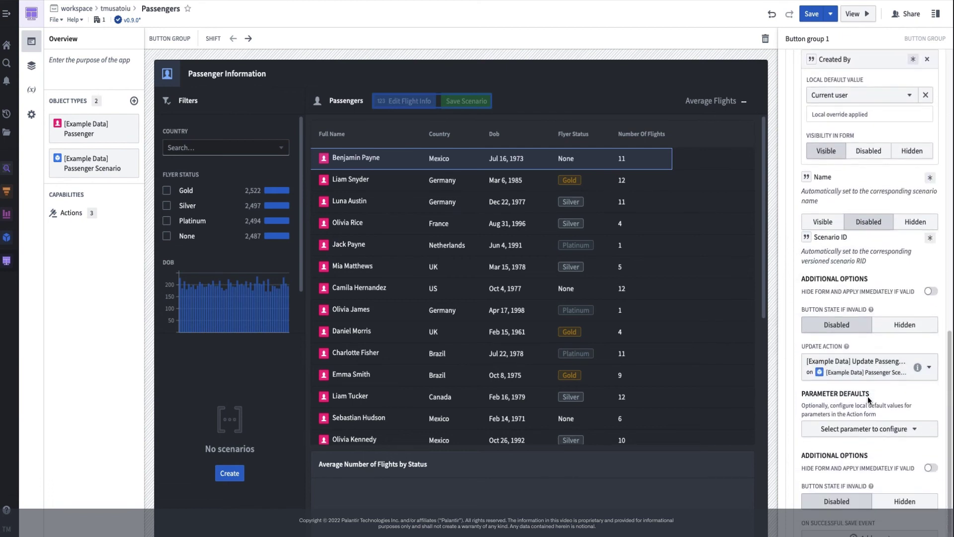
{"action": "left_click", "coordinate": [875, 430]}
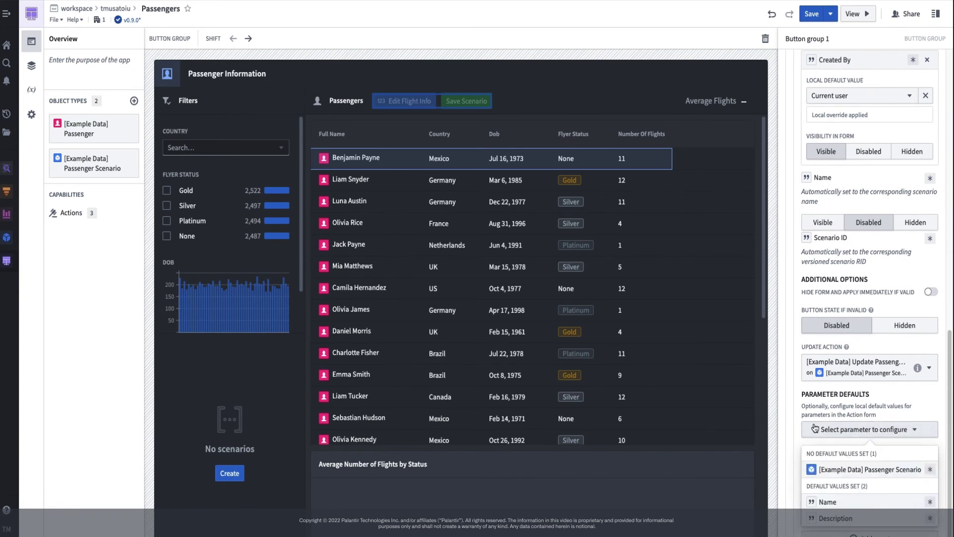
{"action": "left_click", "coordinate": [799, 426]}
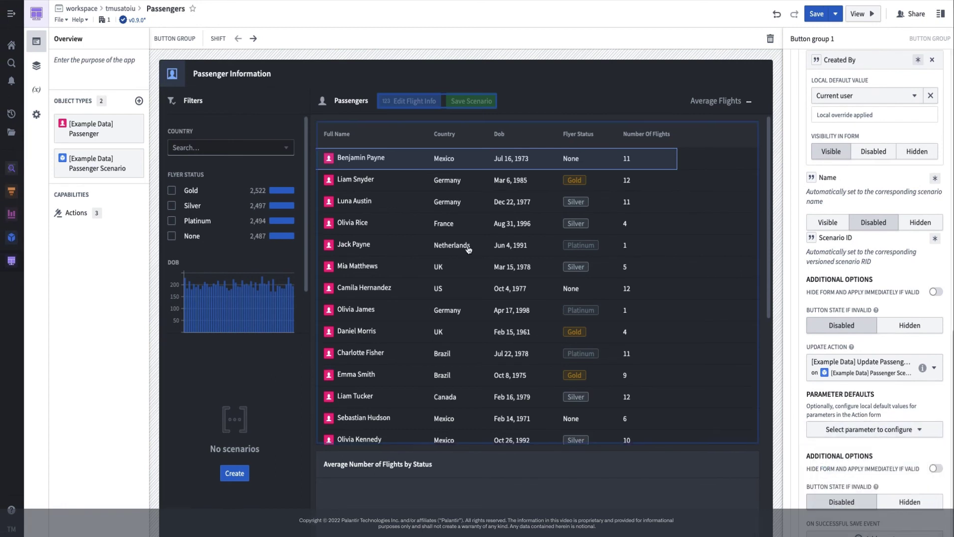
Step: Create Scenario 1, save it via Save Scenario, and submit it with Description 'test'
{"action": "left_click", "coordinate": [232, 475]}
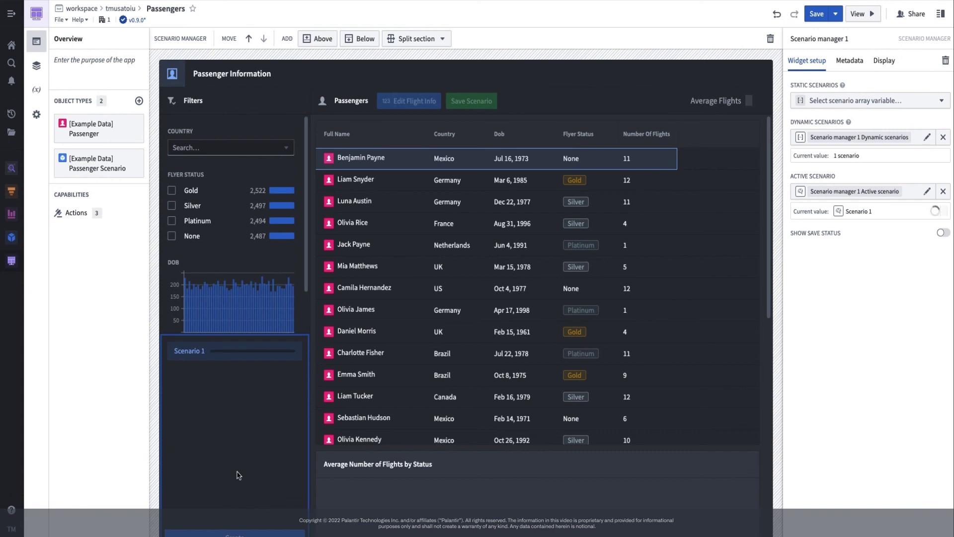
{"action": "left_click", "coordinate": [471, 108]}
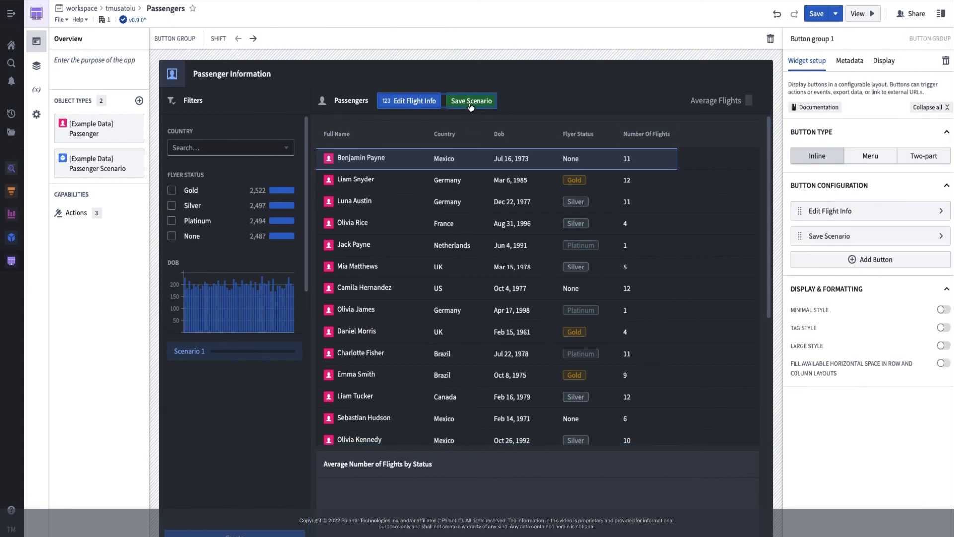
{"action": "left_click", "coordinate": [471, 107]}
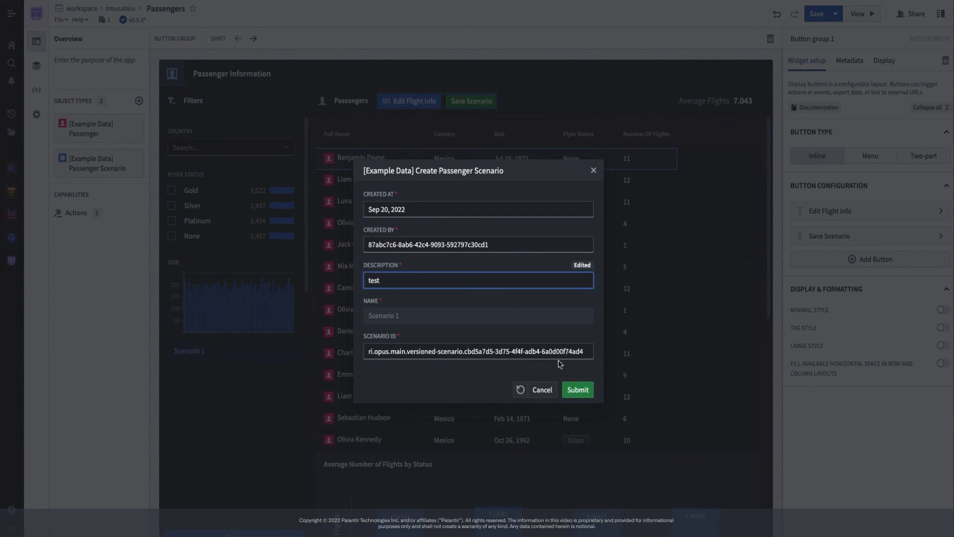
{"action": "left_click", "coordinate": [576, 390]}
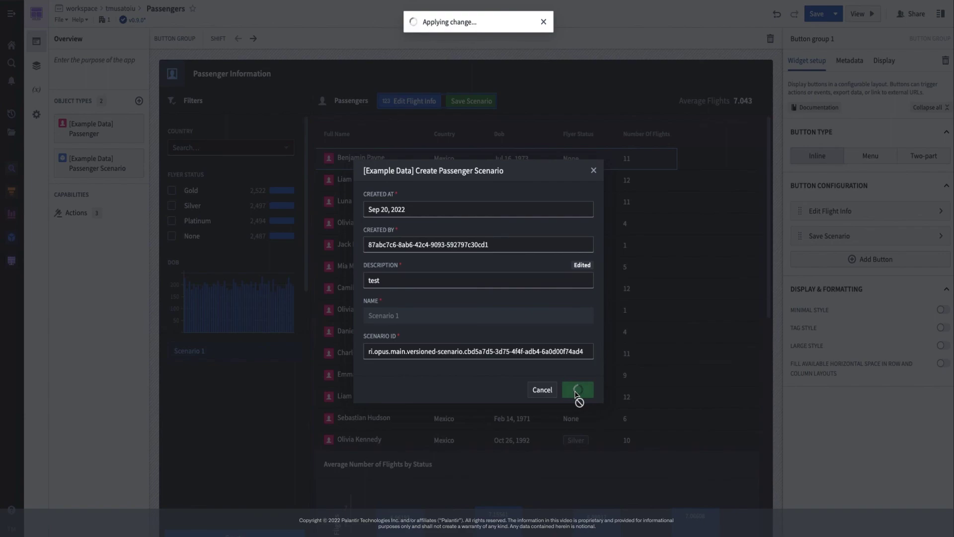